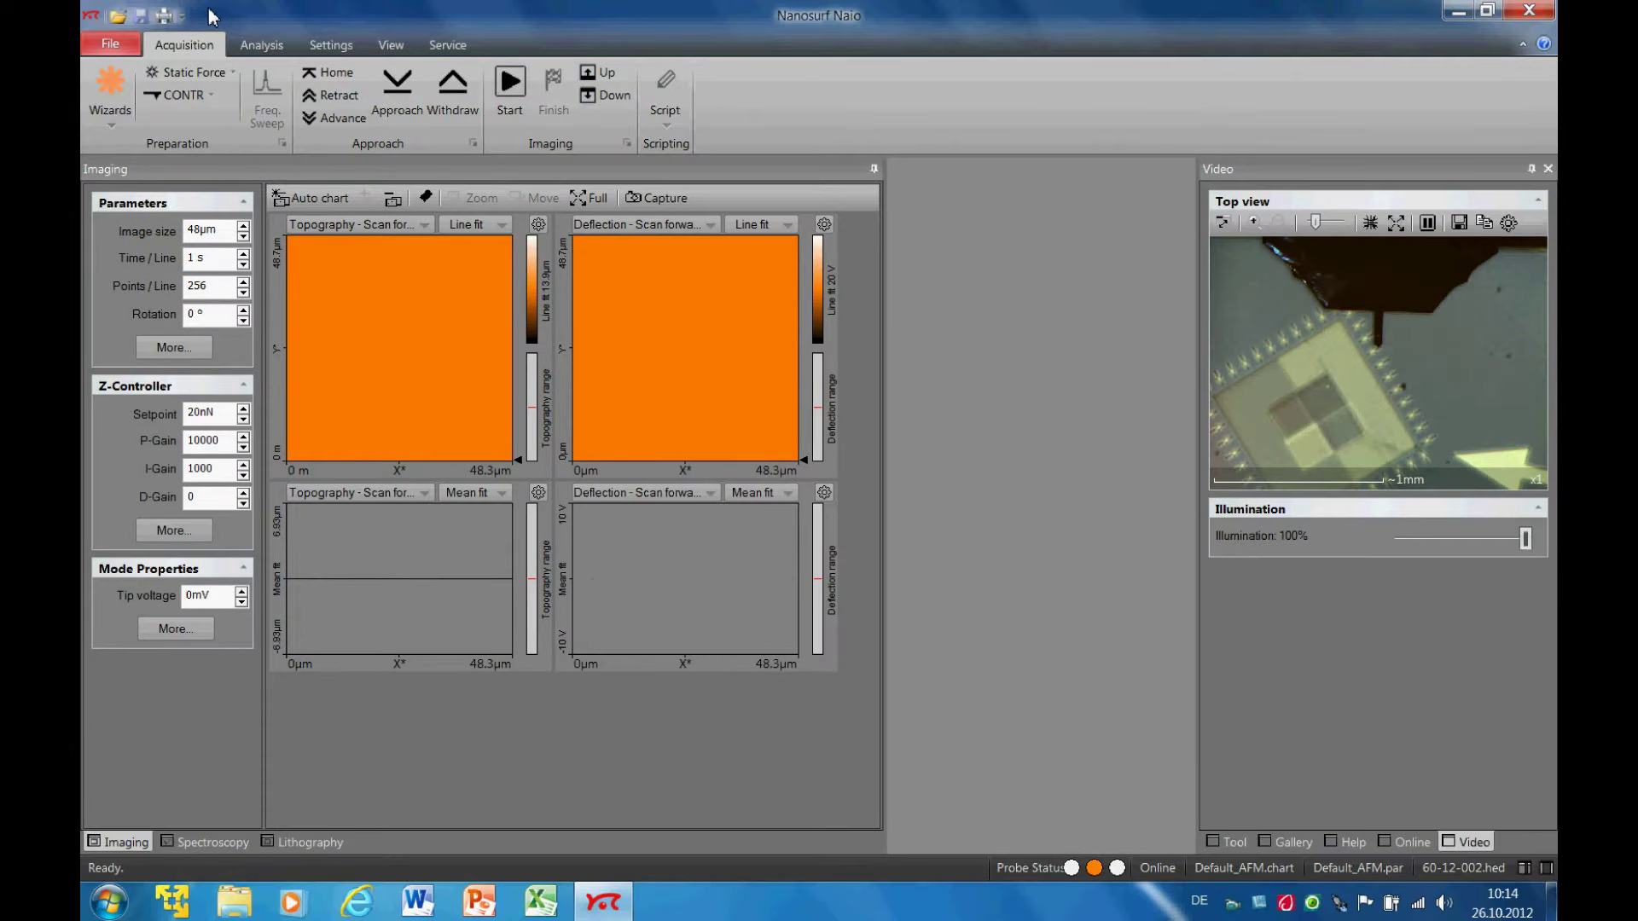
Keep Static Force mode and the CONTR cantilever, then magnify the top-view camera image
left_click(216, 78)
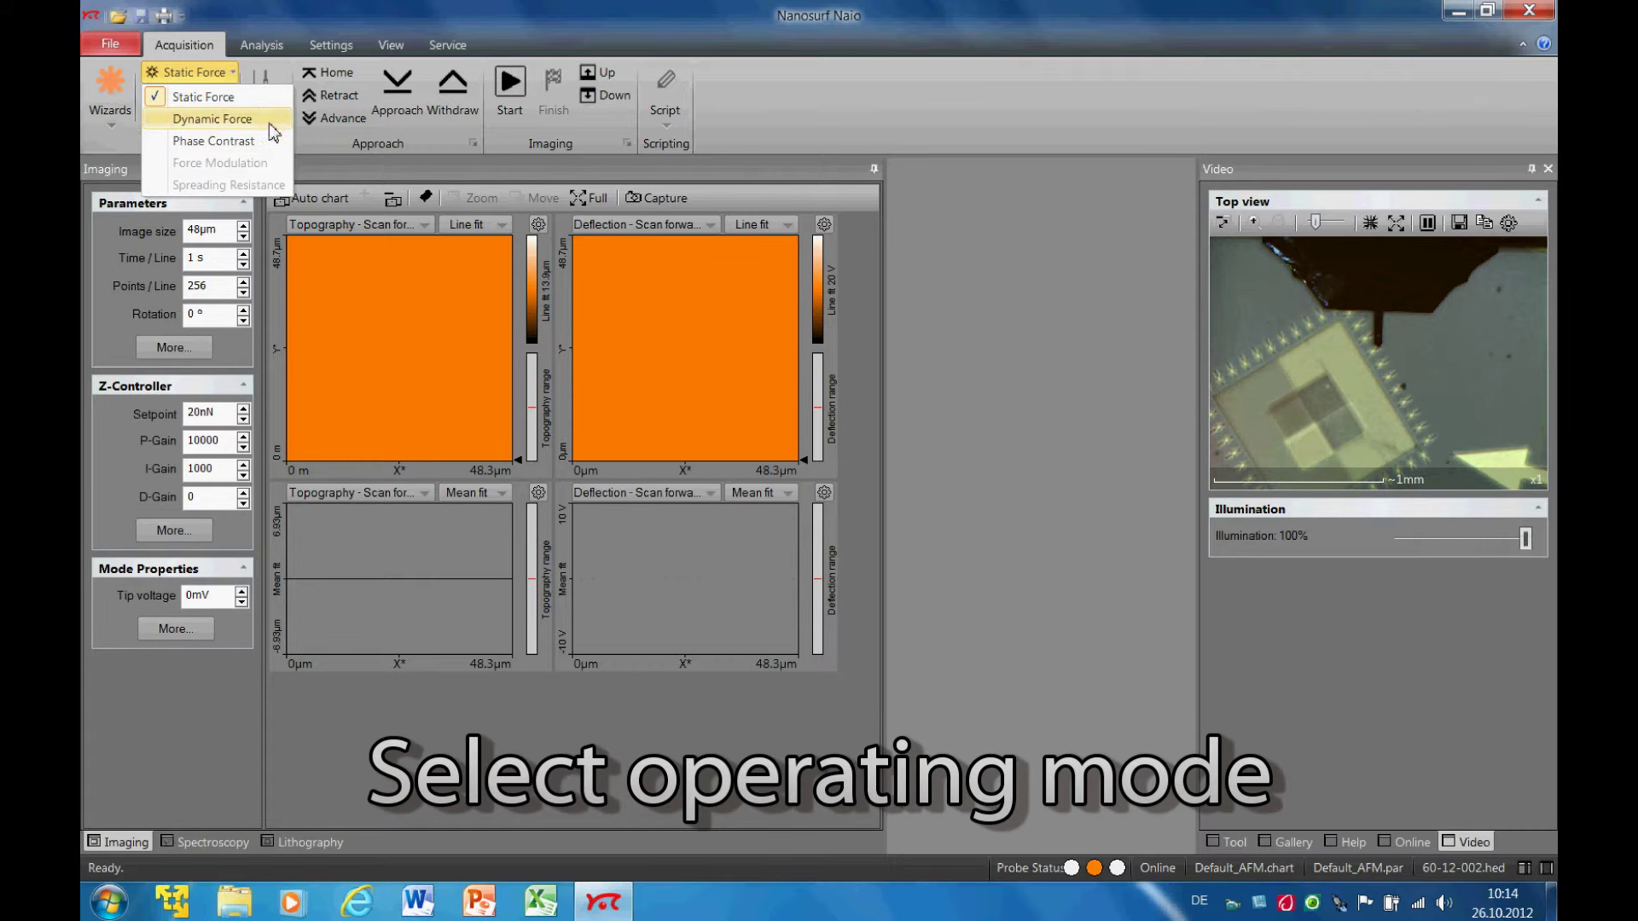
left_click(205, 98)
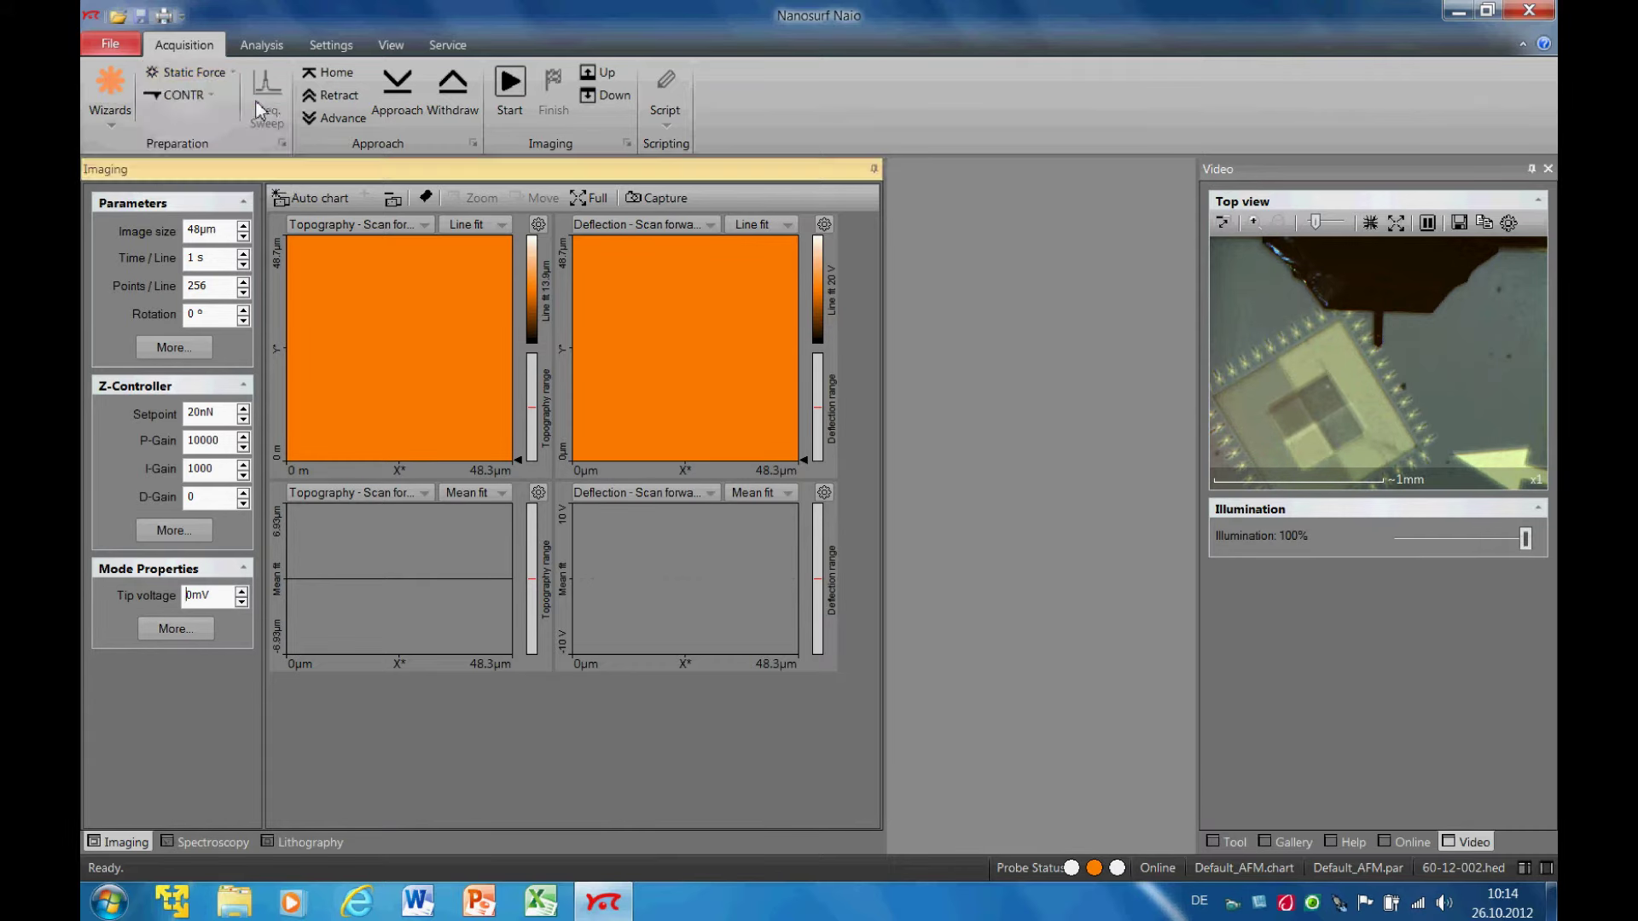
left_click(208, 97)
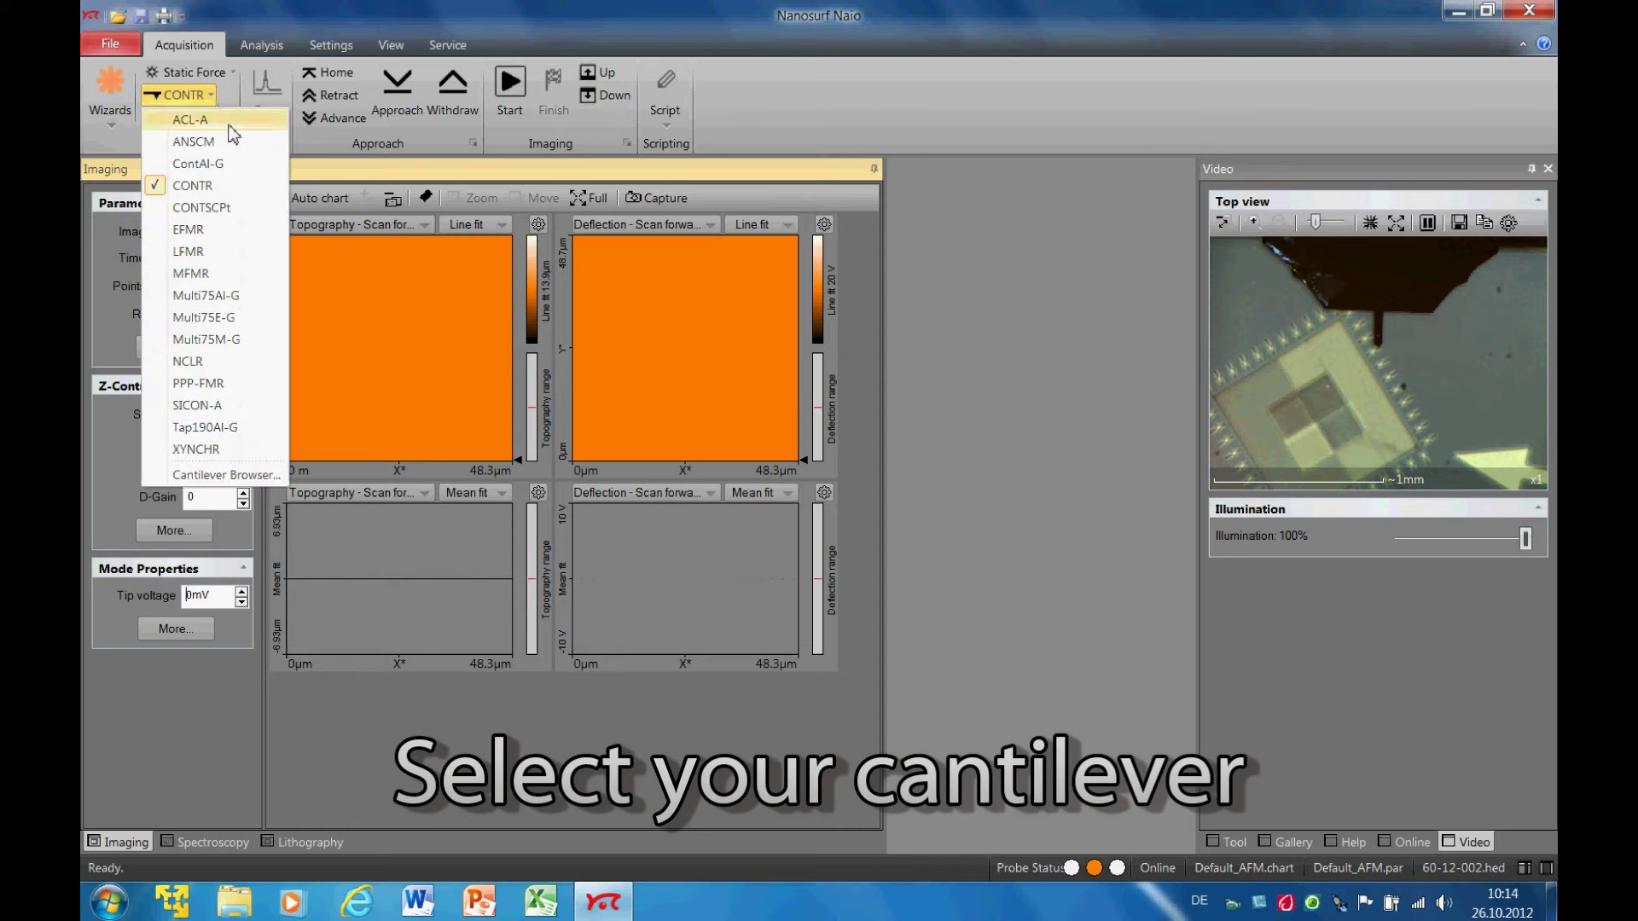
left_click(254, 189)
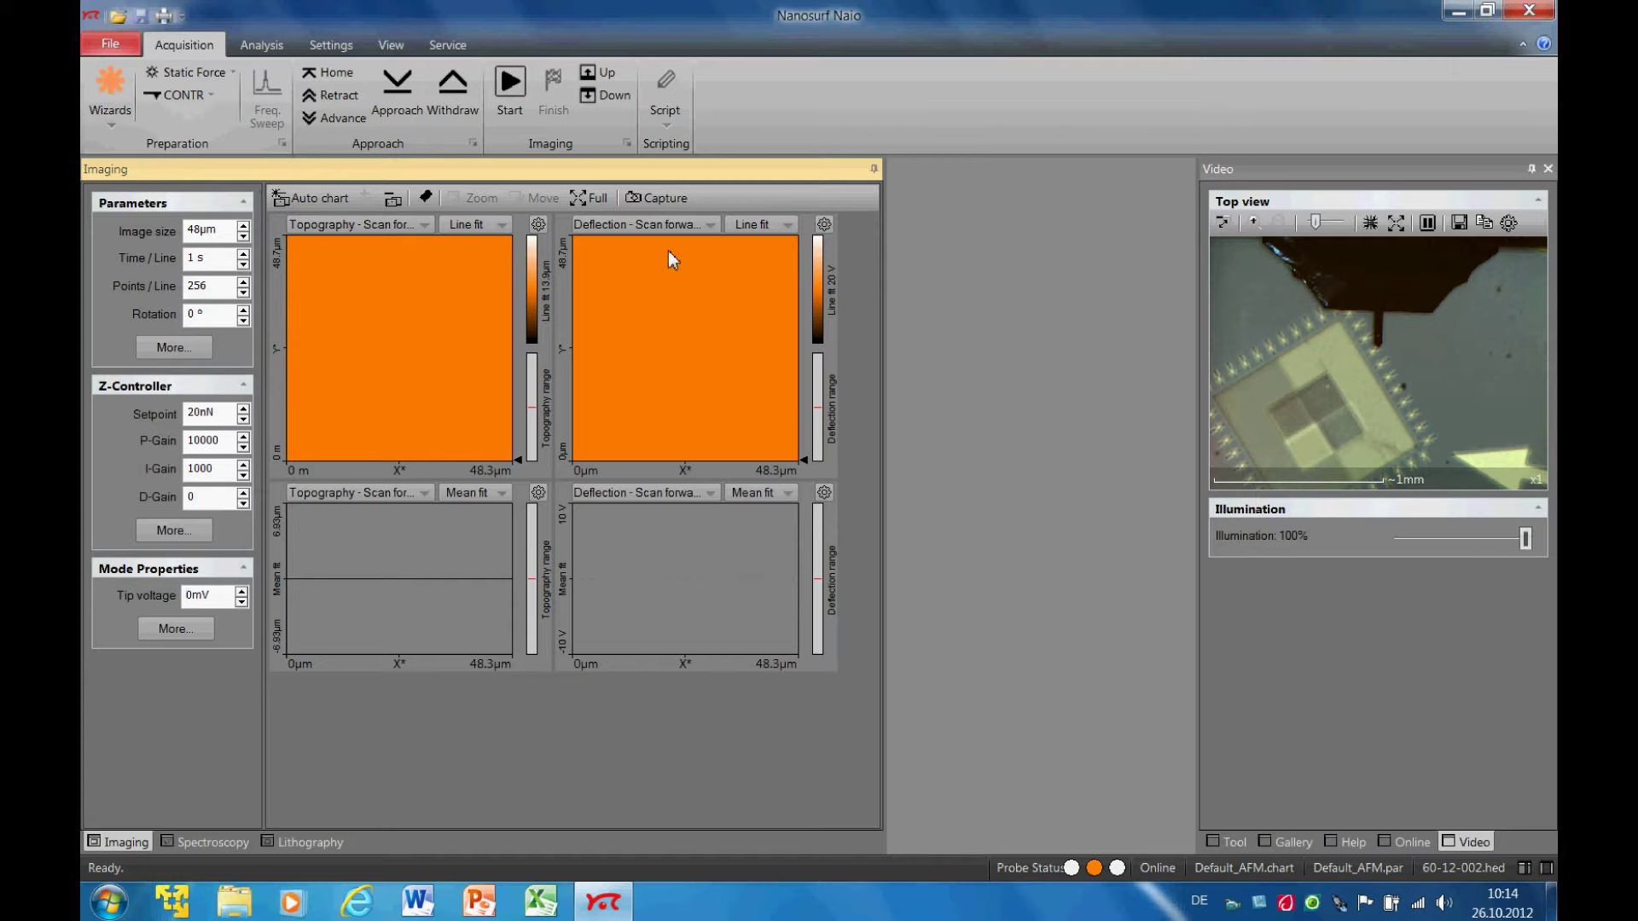
left_click(1256, 225)
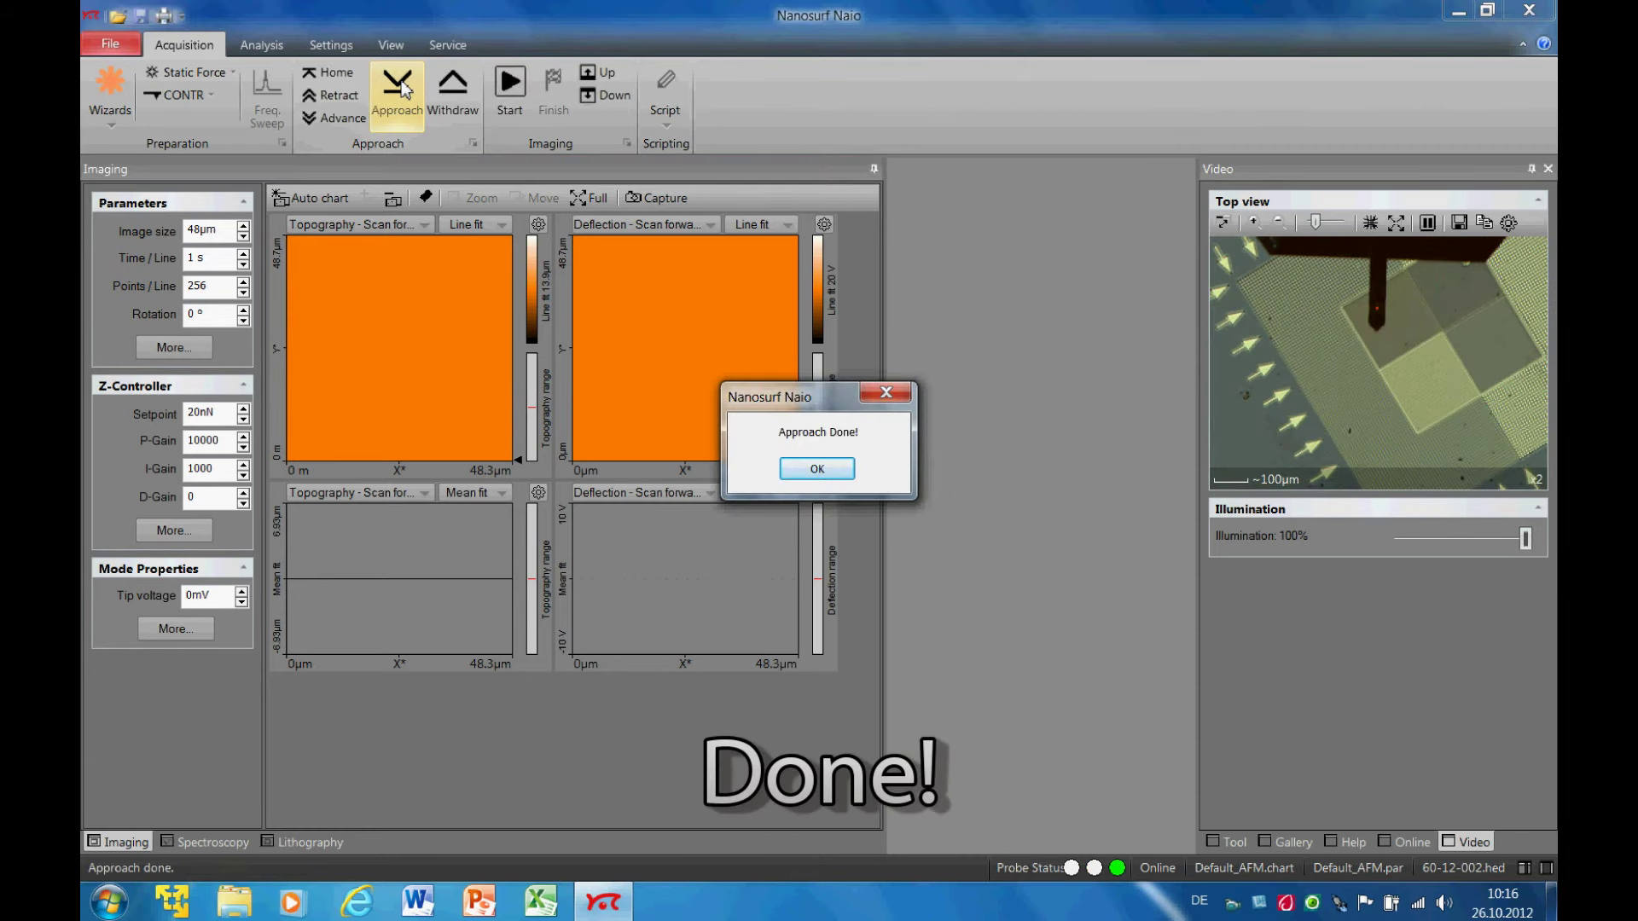
Dismiss the Approach Done message, then run a full scan of the calibration grid and finish it
left_click(819, 471)
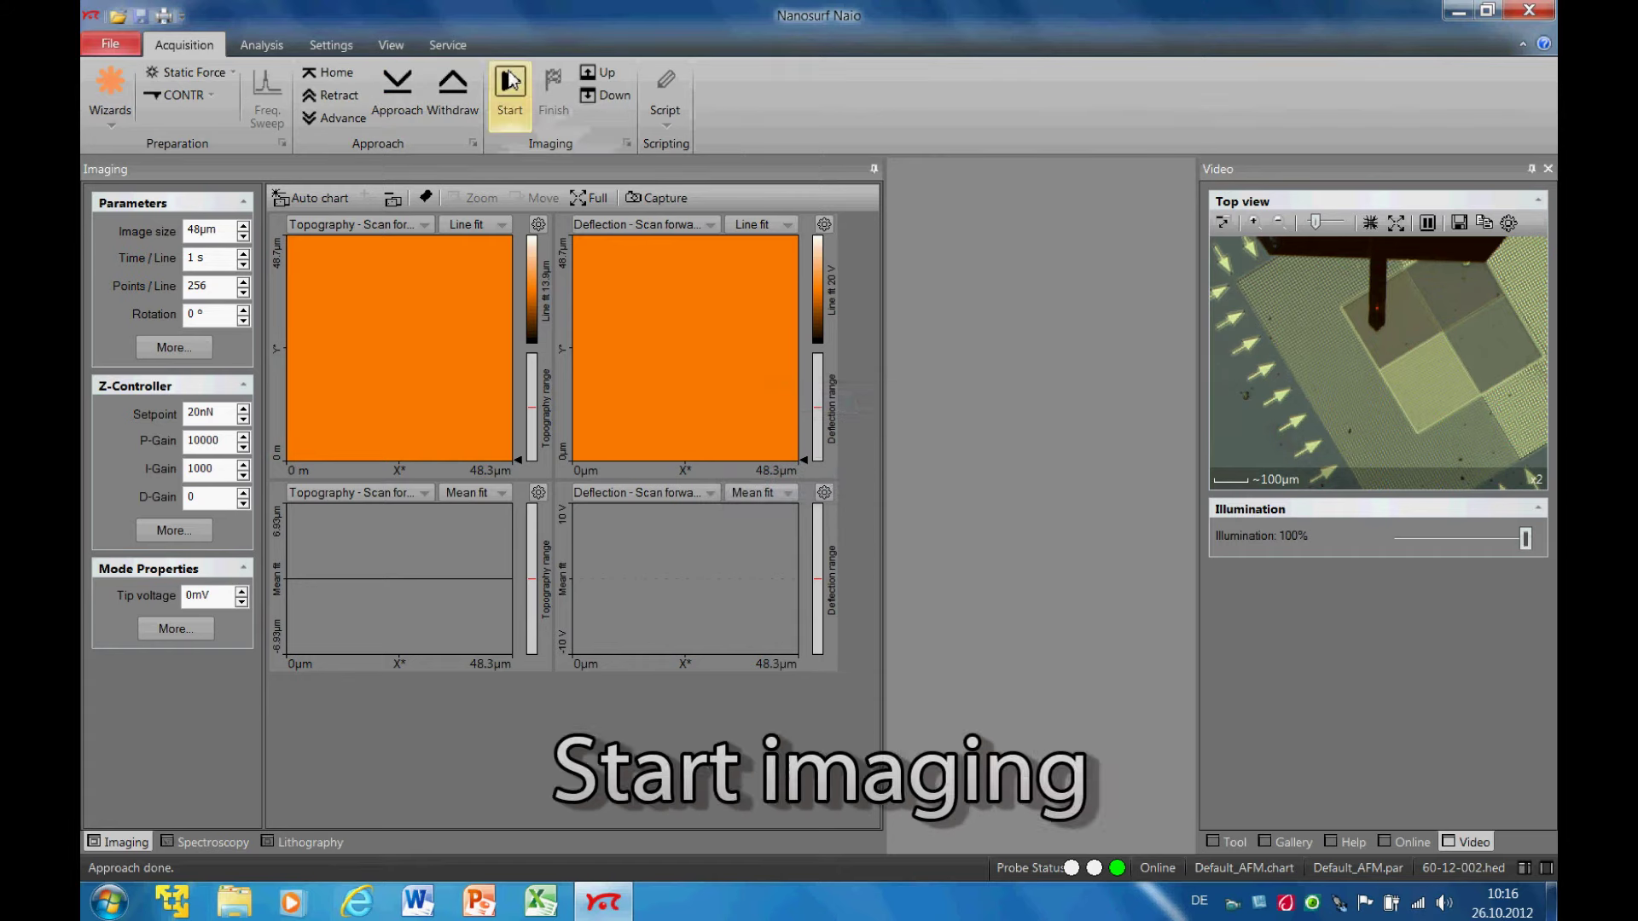
left_click(509, 84)
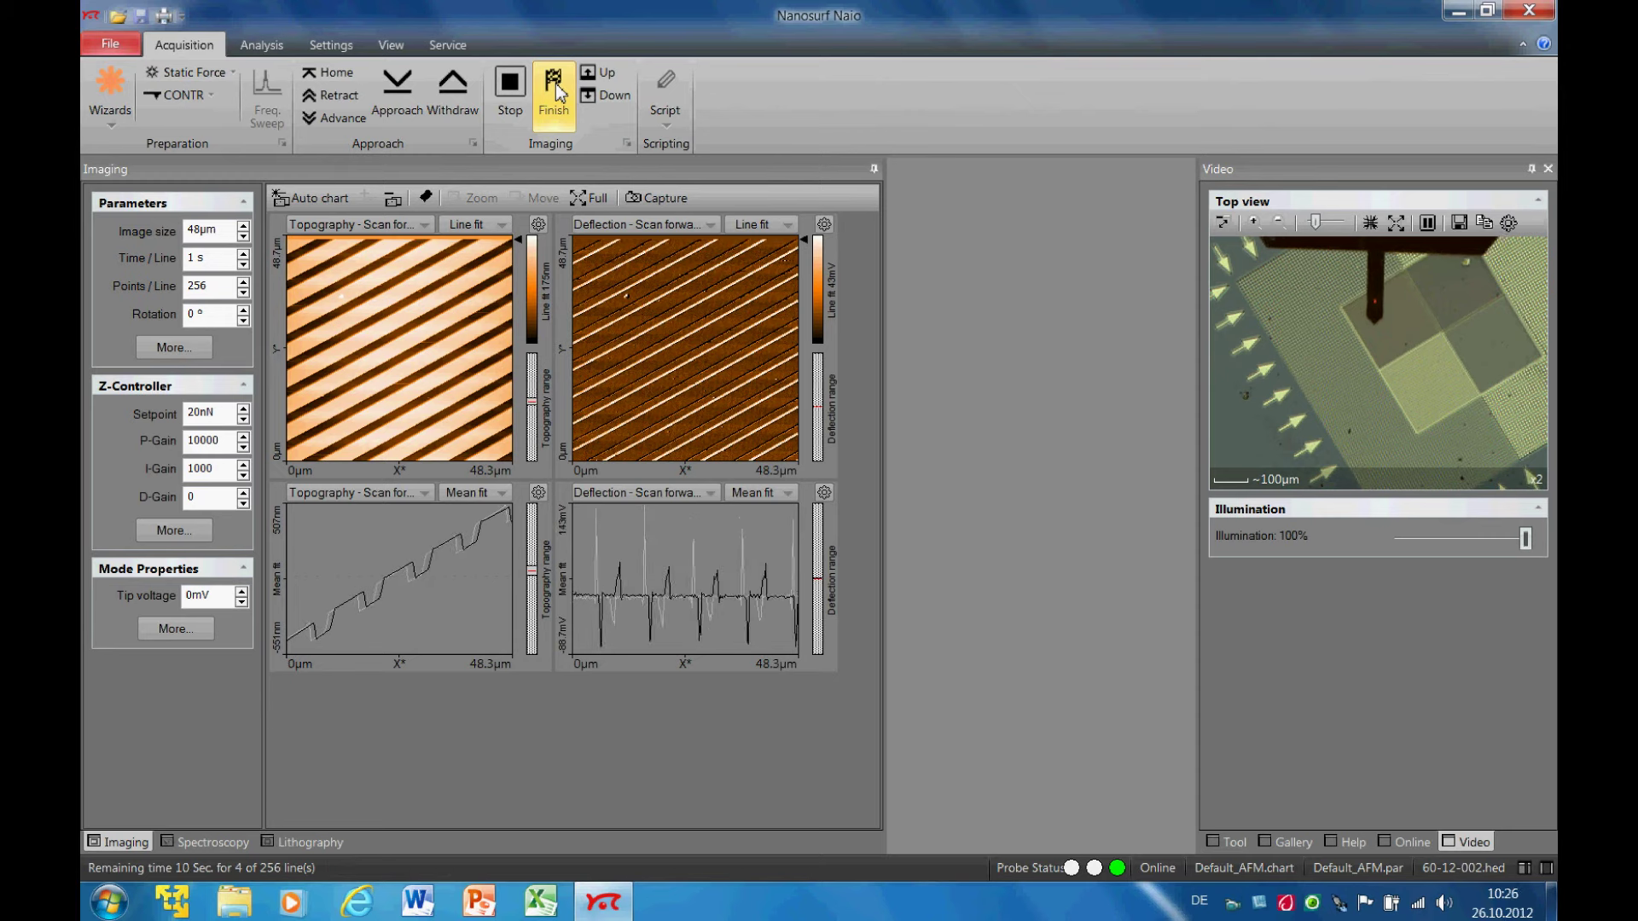
left_click(555, 89)
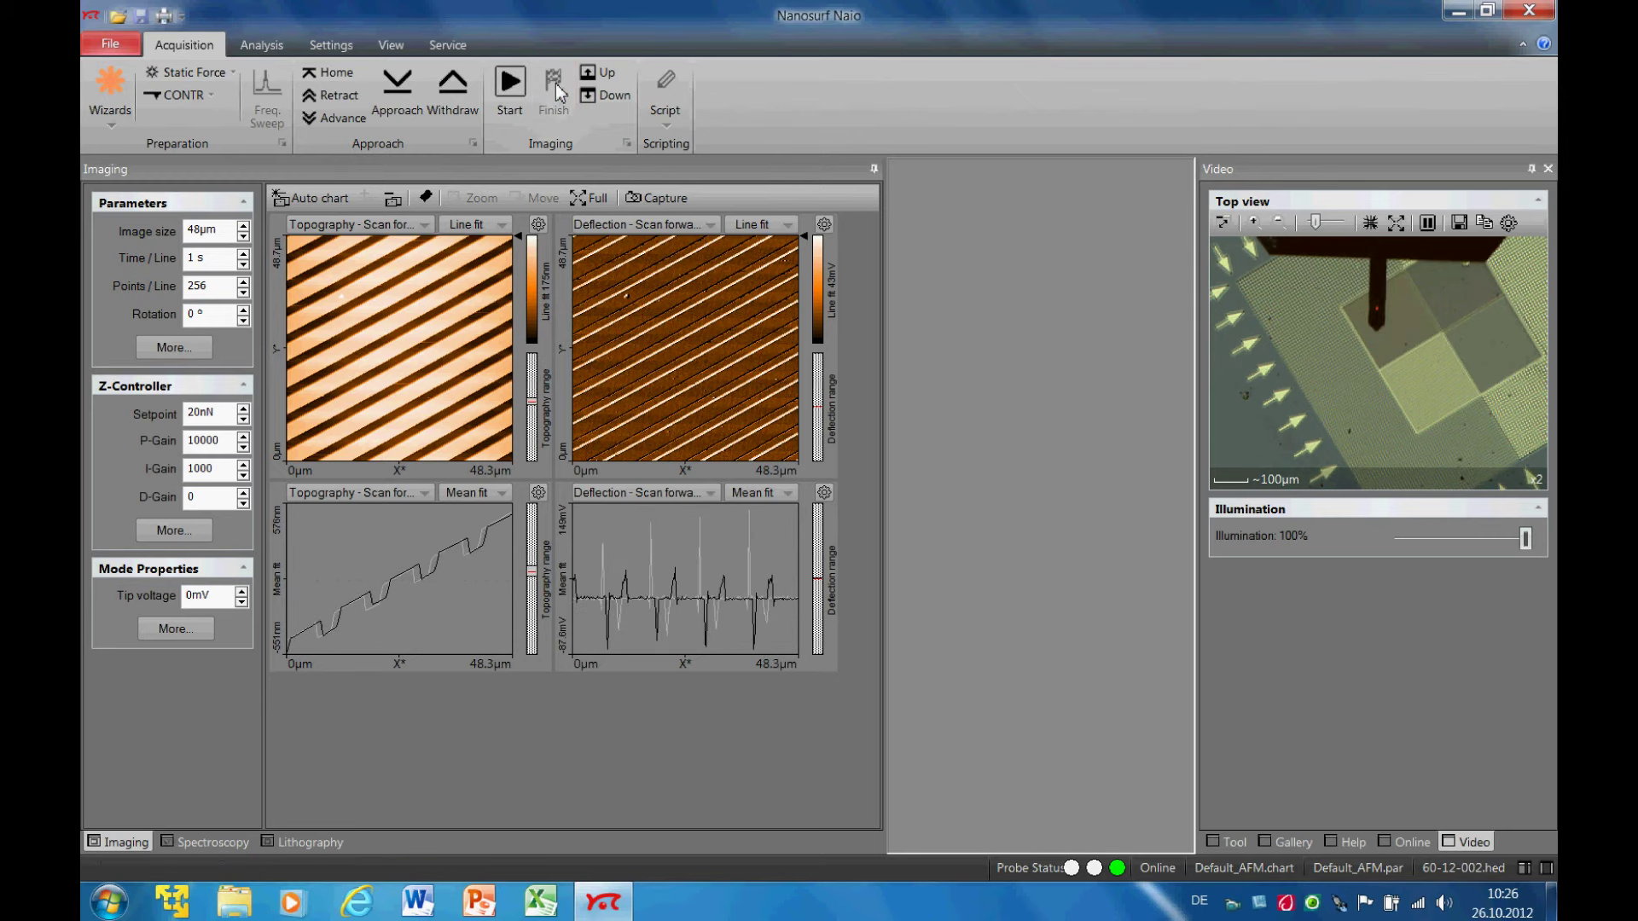